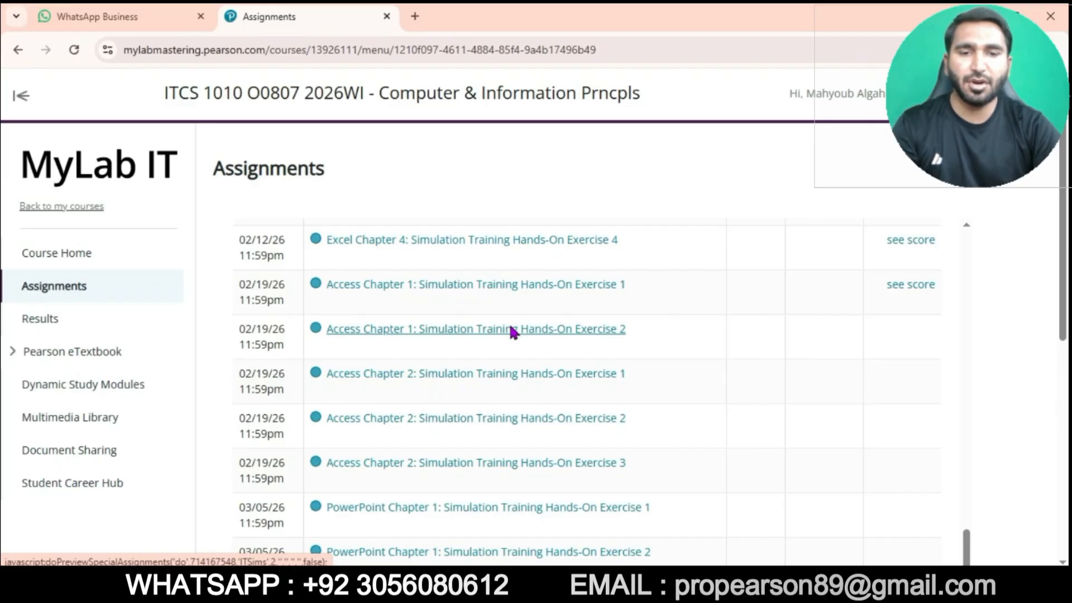
- Open the Access Chapter 1: Simulation Training Hands-On Exercise 2 assignment and launch its simulation in a maximized window
left_click(512, 330)
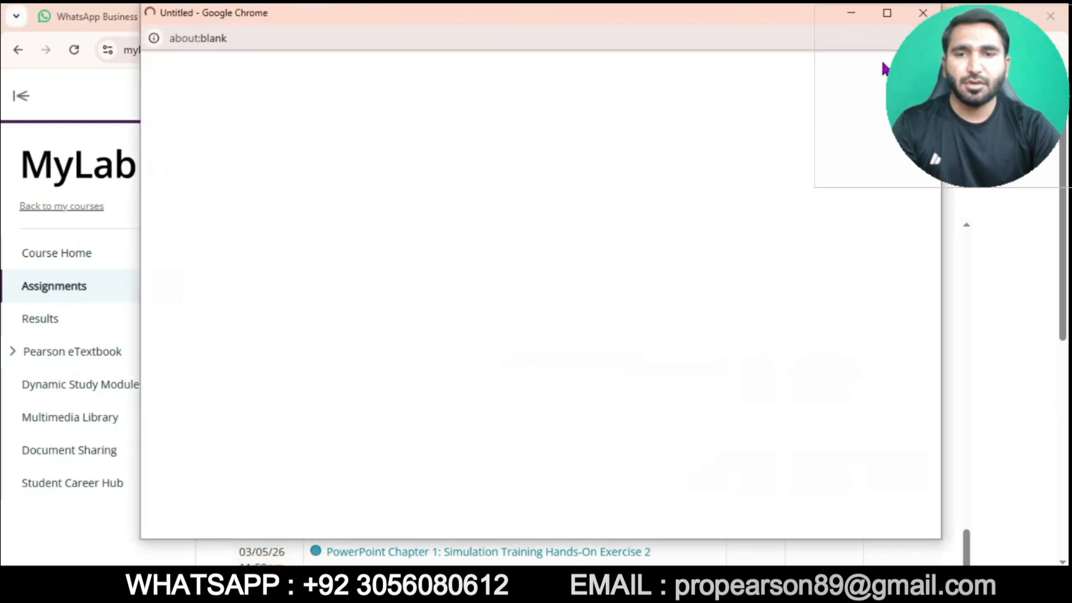
left_click(887, 13)
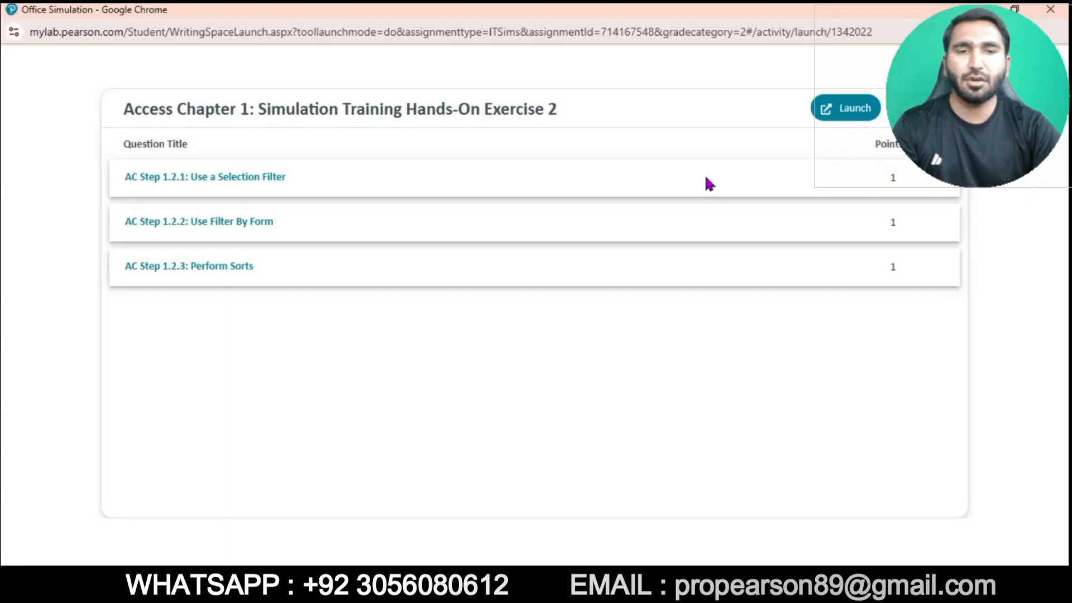
left_click(850, 121)
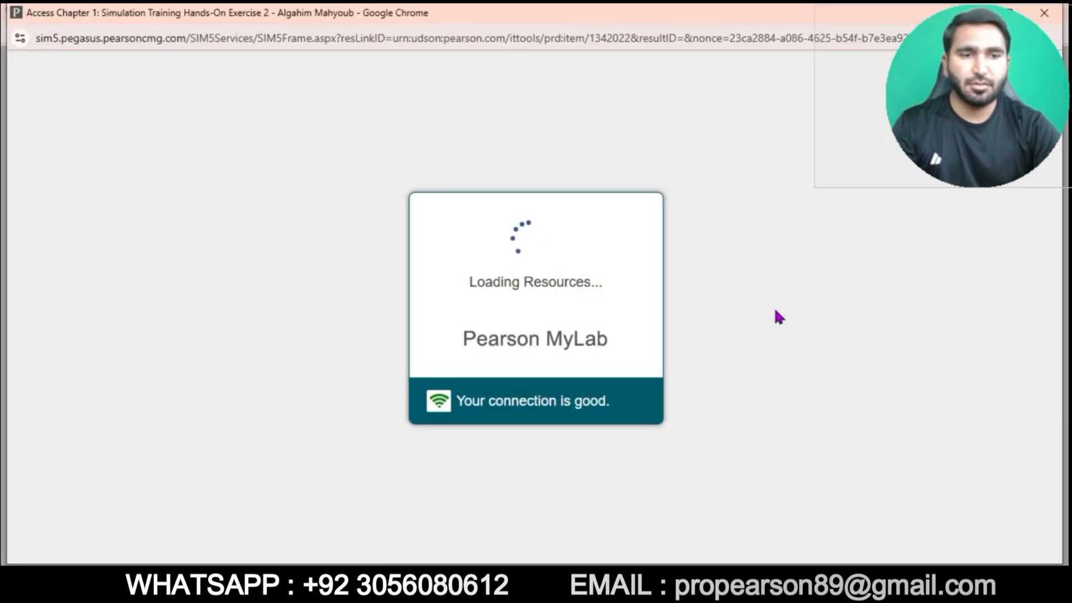
left_click(1009, 13)
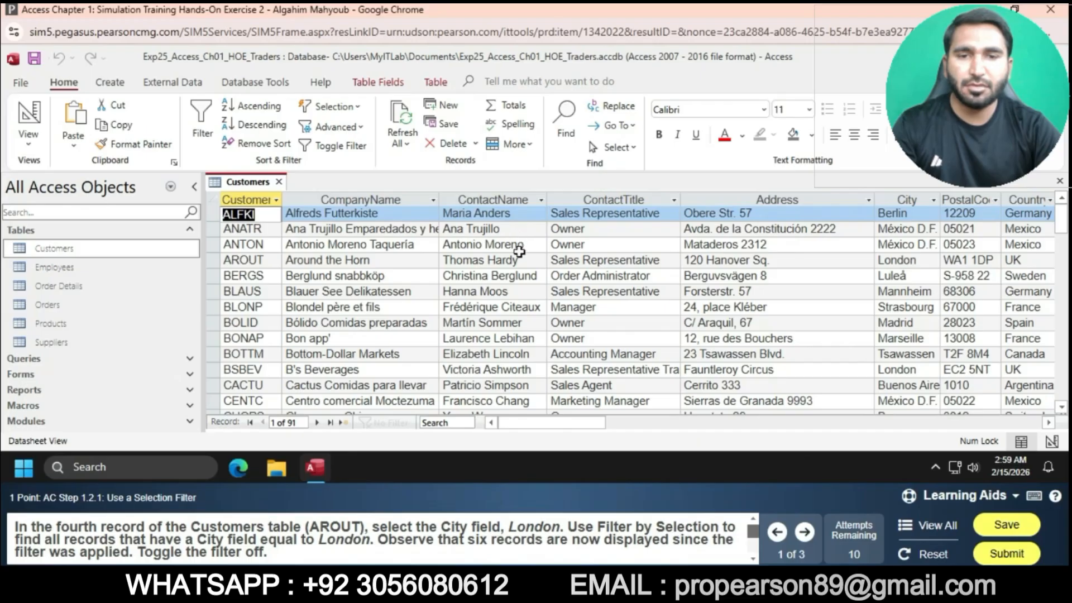
- In the Customers table, filter by selection on the fourth record's City value London
left_click(922, 258)
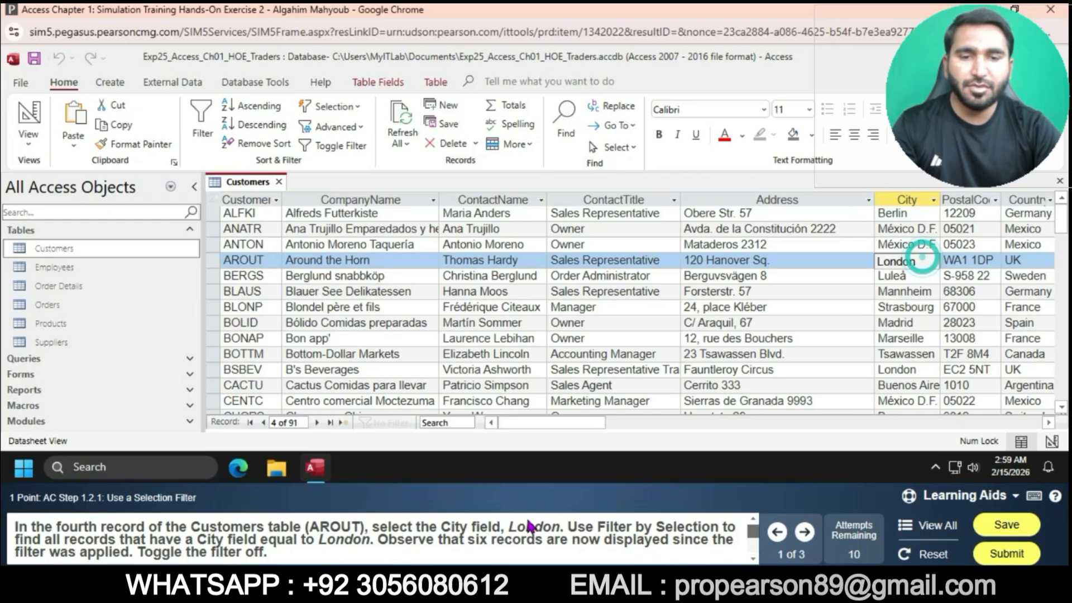
mouse_move(531, 527)
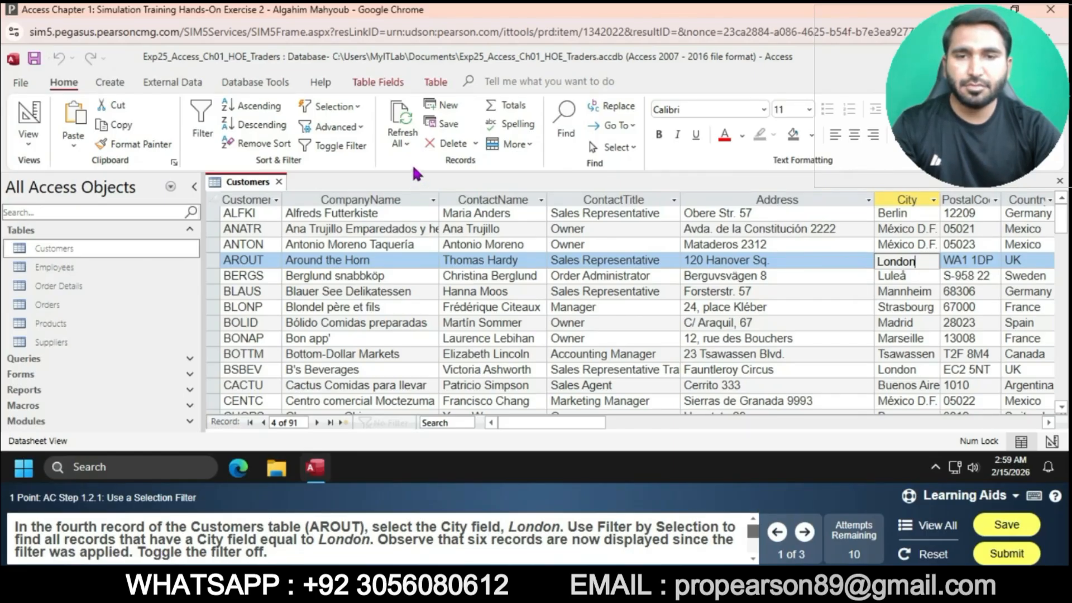
left_click(360, 109)
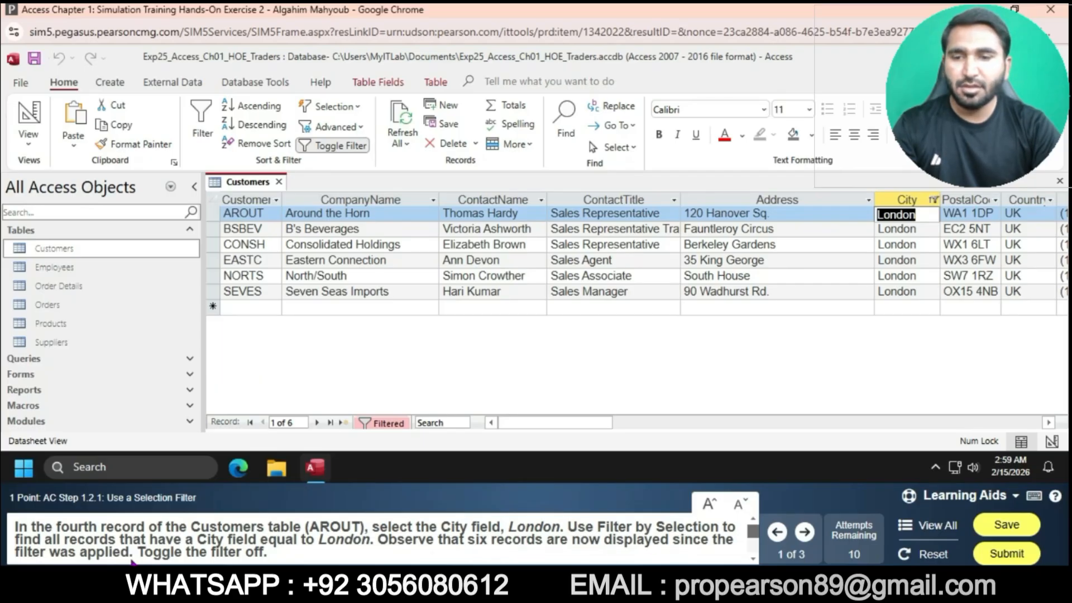
- Toggle the London filter off and then back on
left_click(325, 152)
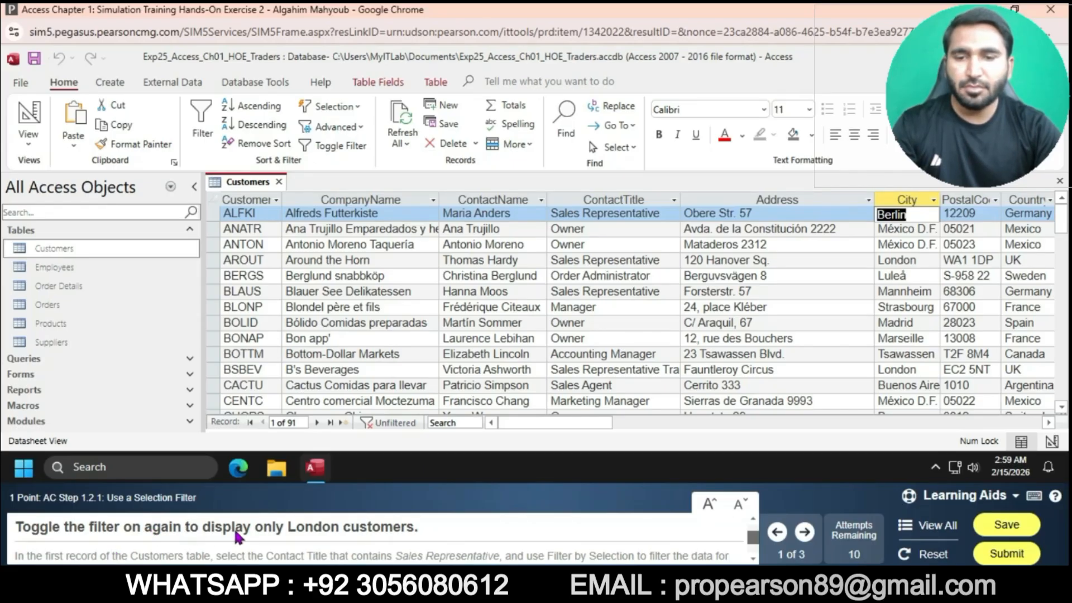
left_click(350, 147)
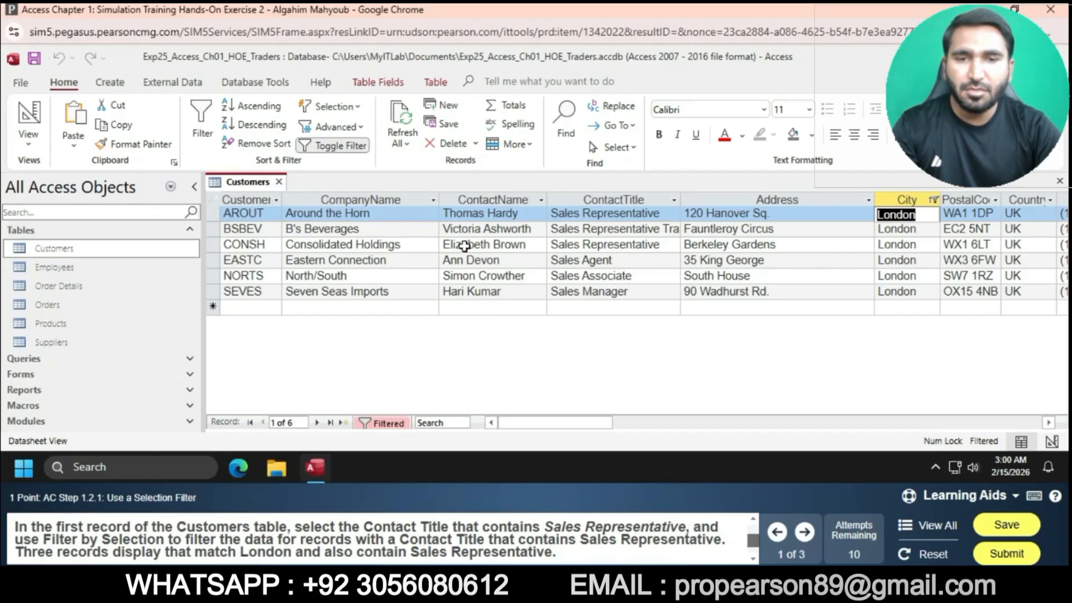
- Filter the first record's Contact Title by selection to records that contain "Sales Representative"
left_click(668, 213)
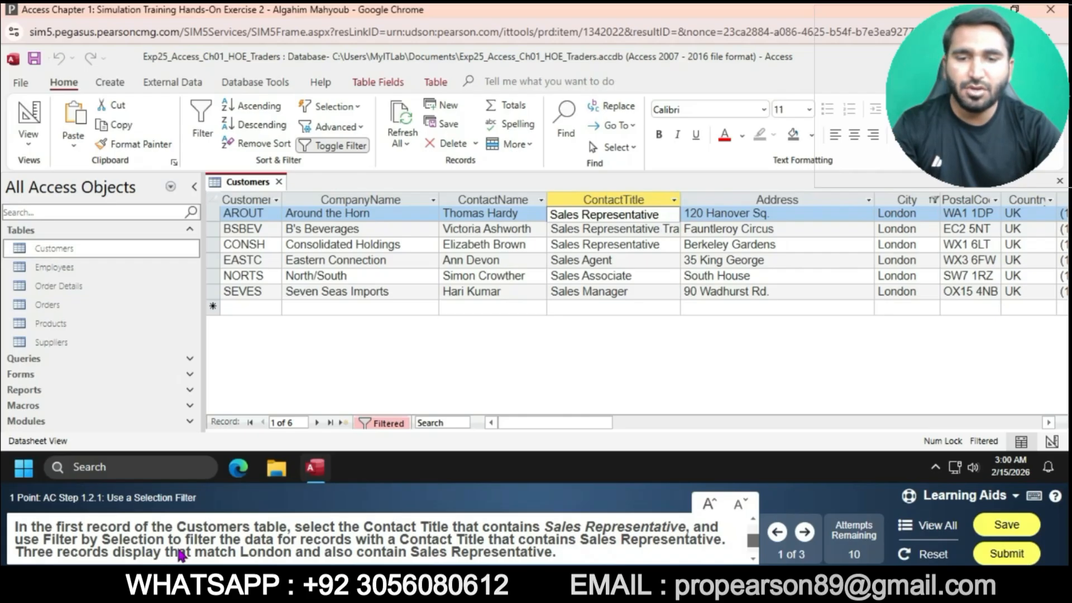
left_click(358, 107)
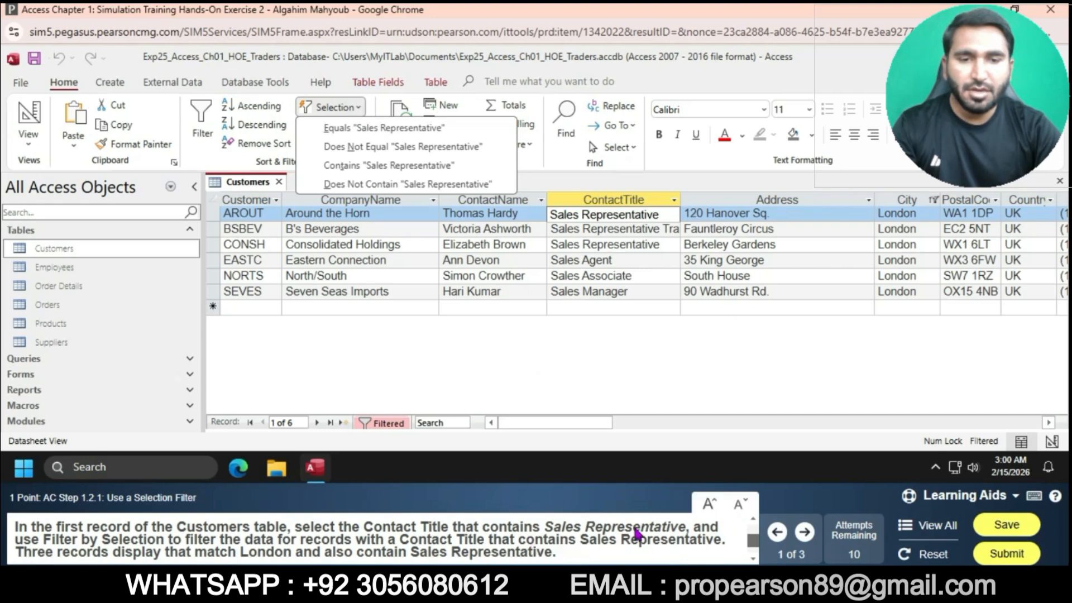
left_click(430, 165)
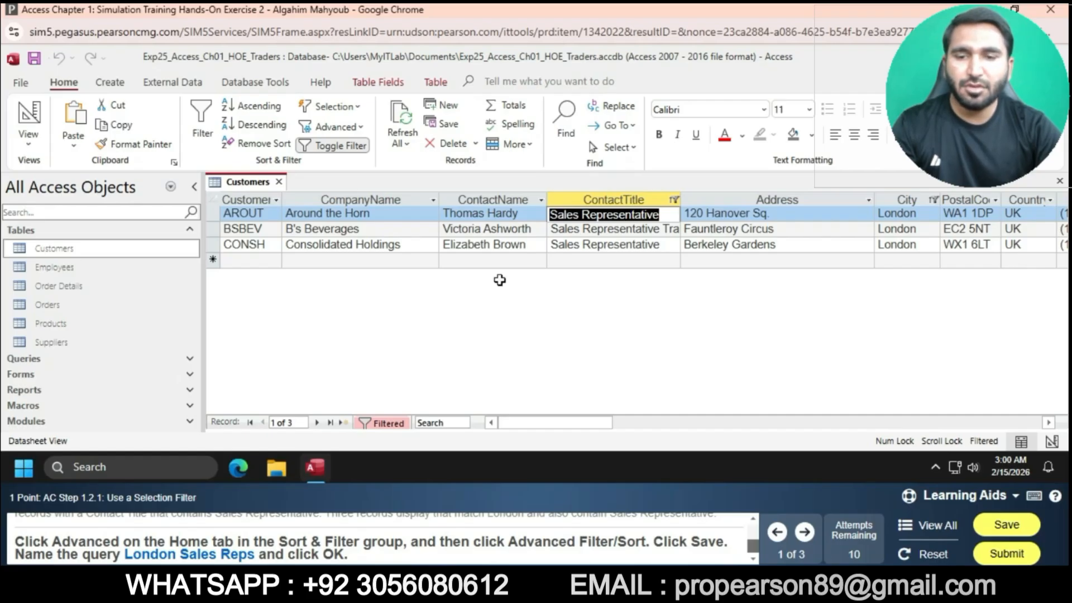
- Open the Advanced Filter/Sort grid and save the filter as a query named London Sales Reps
mouse_move(497, 556)
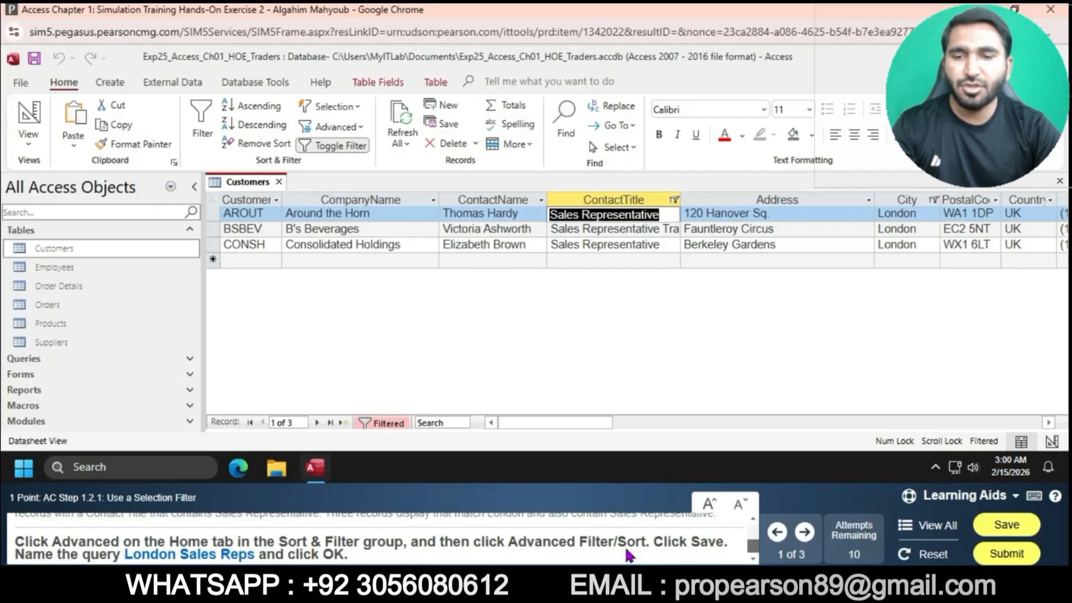
left_click(362, 128)
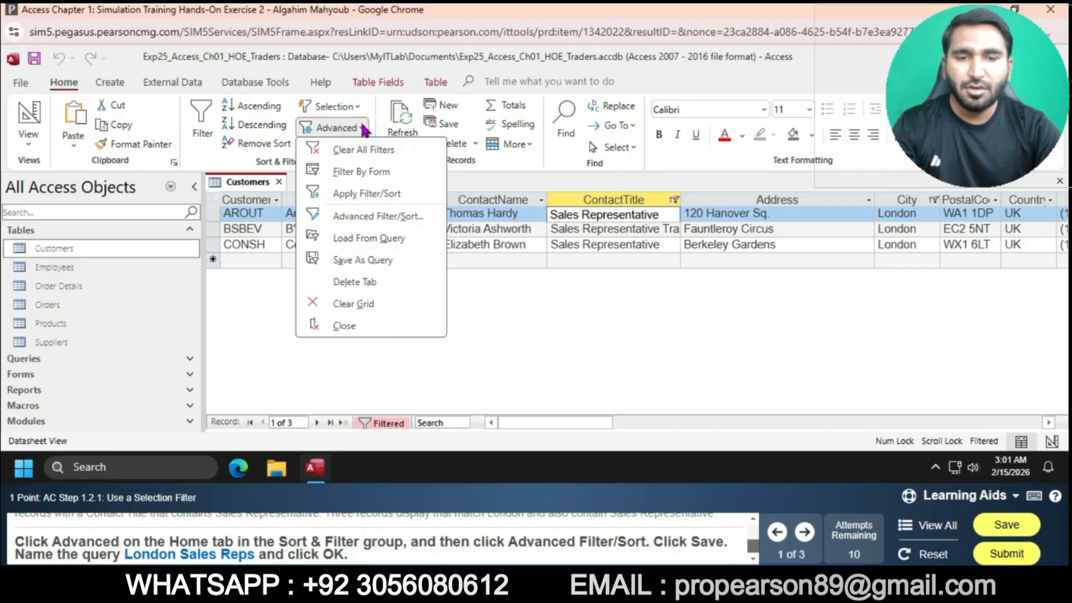
left_click(395, 216)
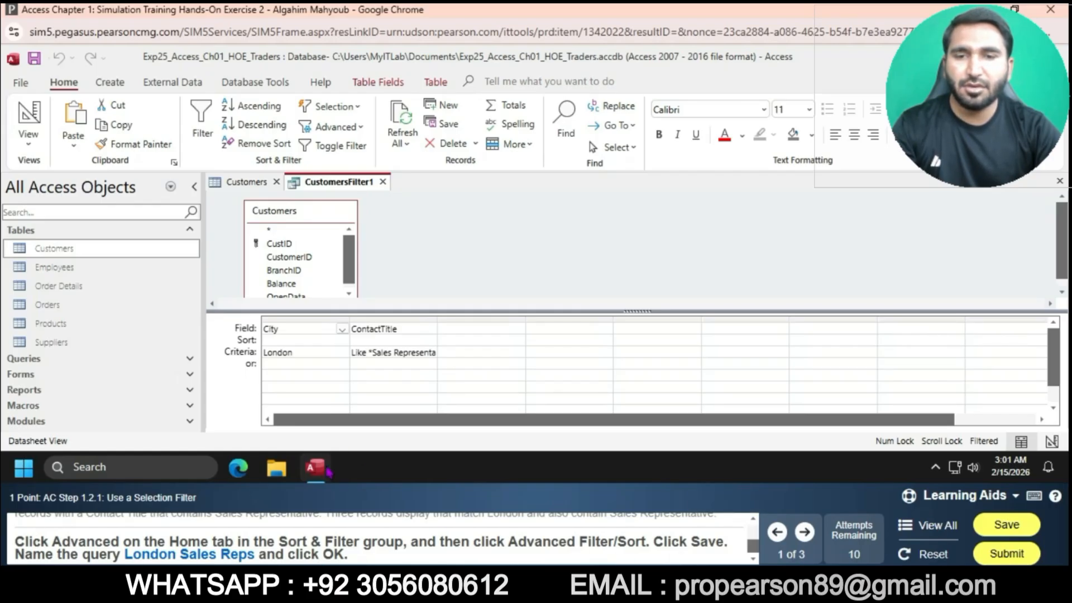
right_click(389, 222)
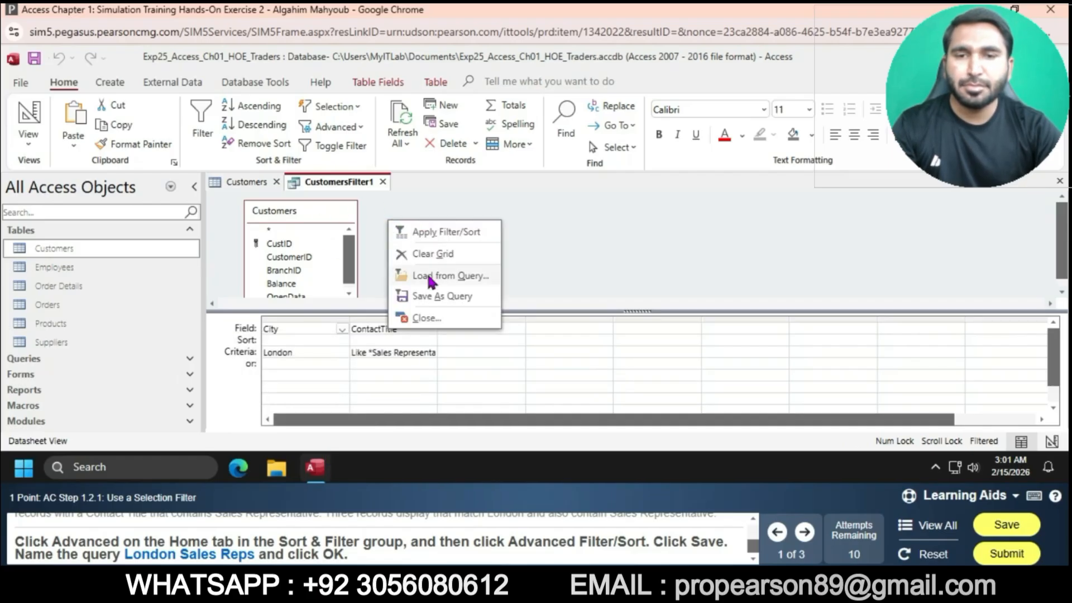
left_click(441, 296)
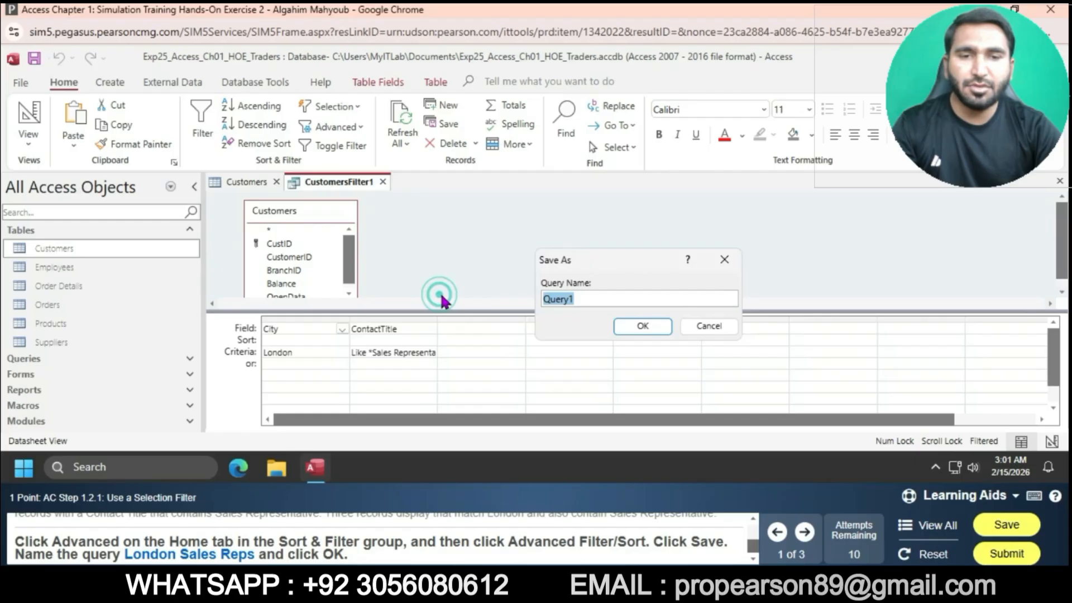
type("L")
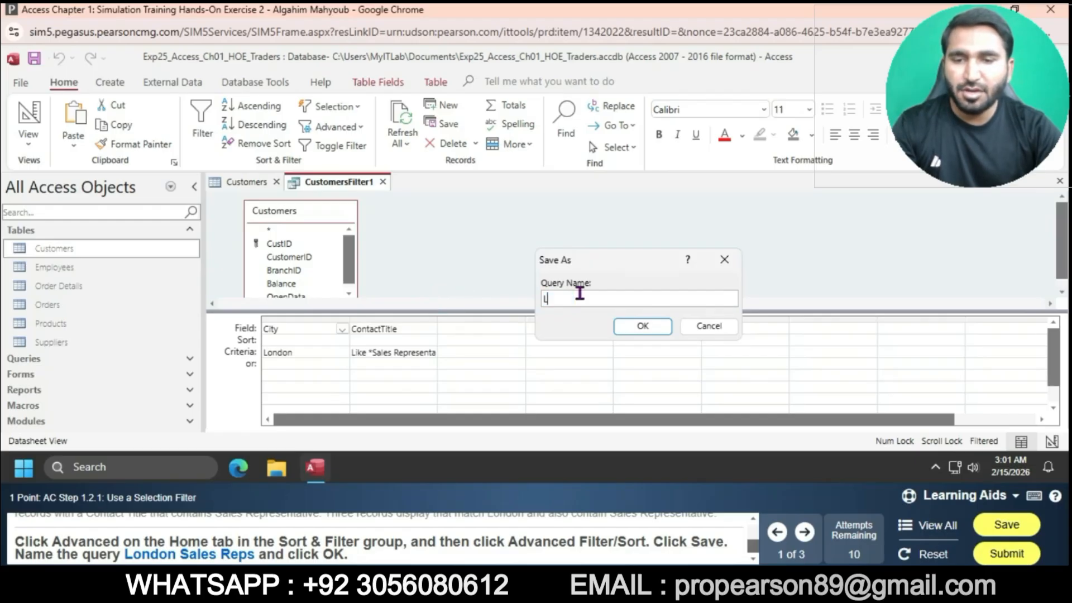
type("ondon")
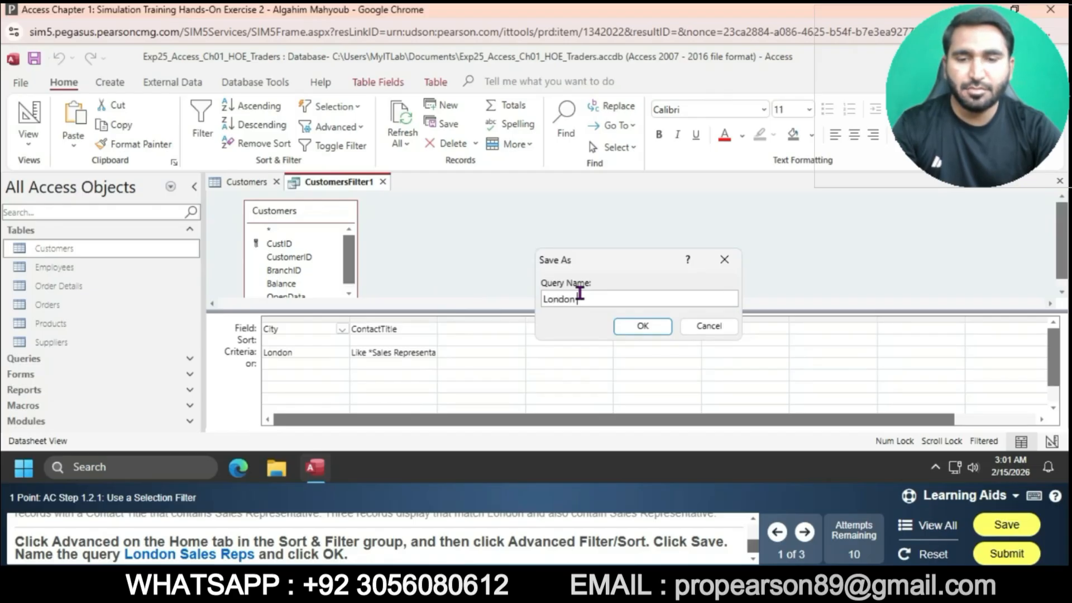
type(" Sales")
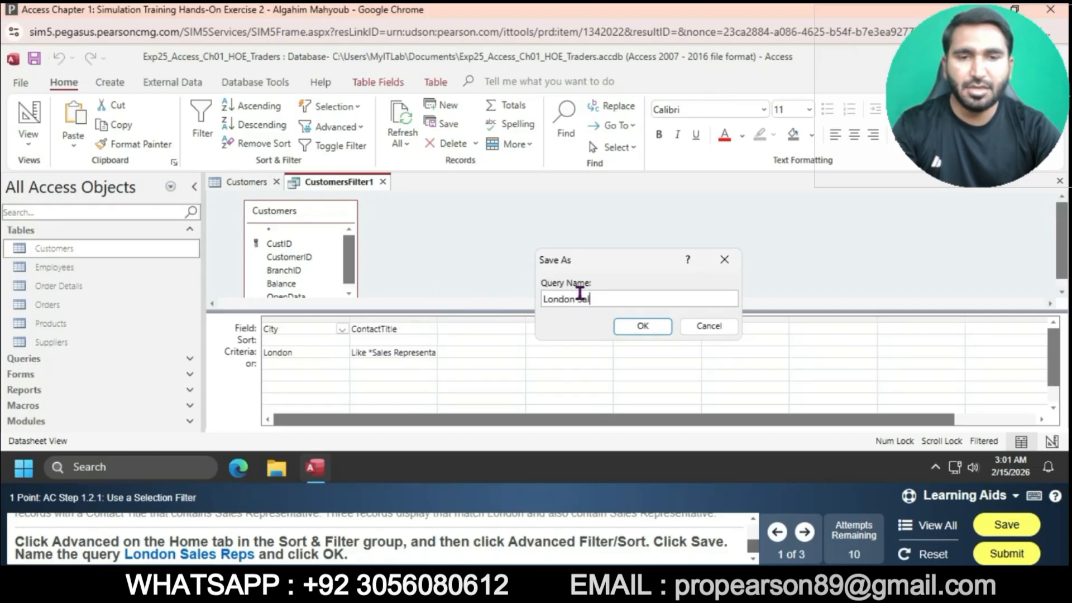
type("Reps")
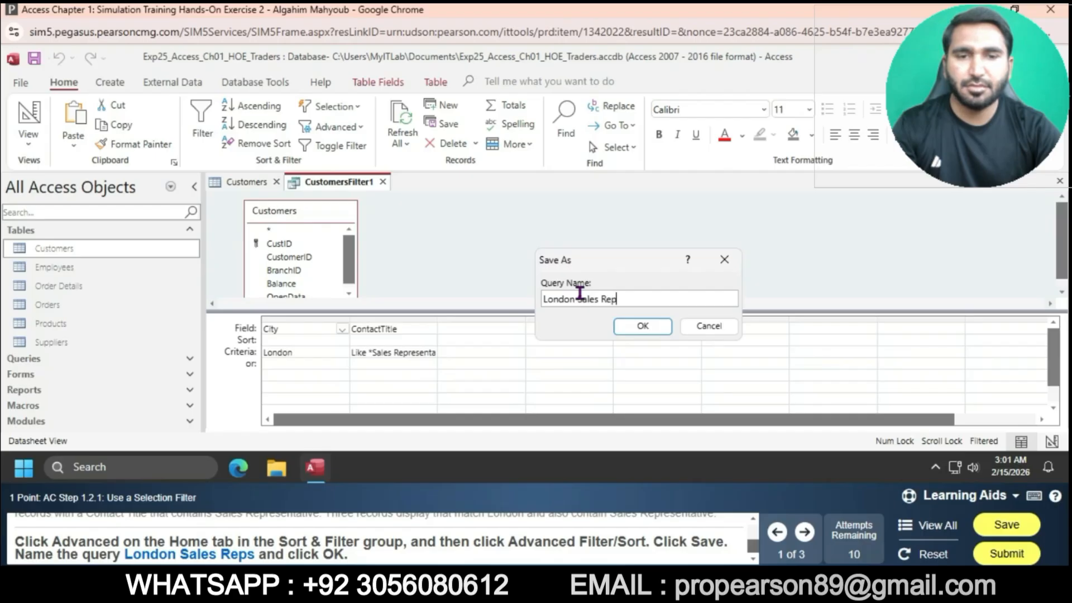
left_click(646, 328)
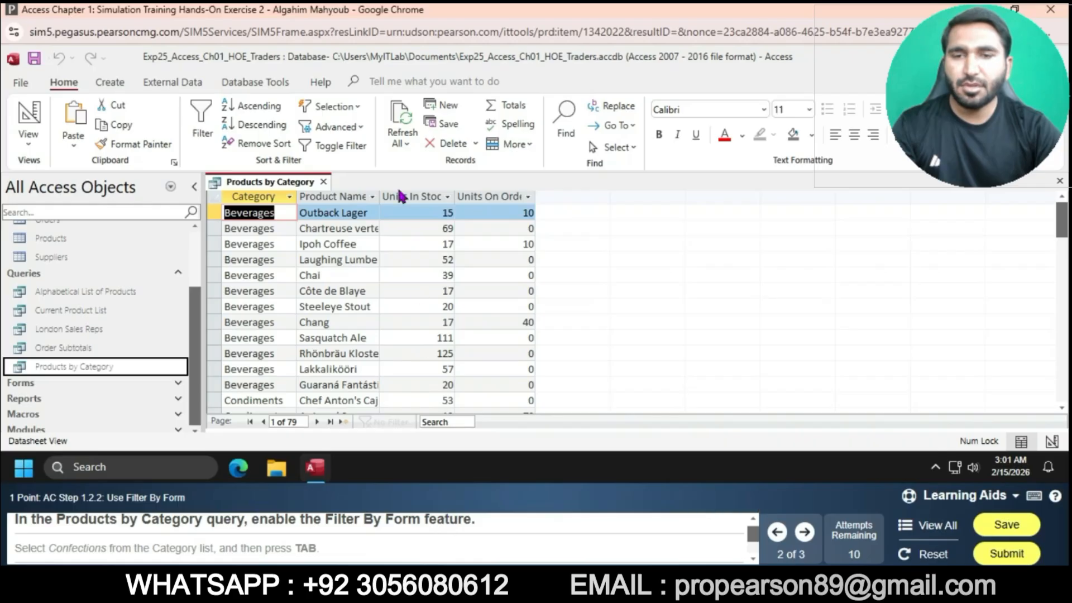
- In the Products by Category query, open Filter By Form and choose Confections as the Category criterion
left_click(360, 128)
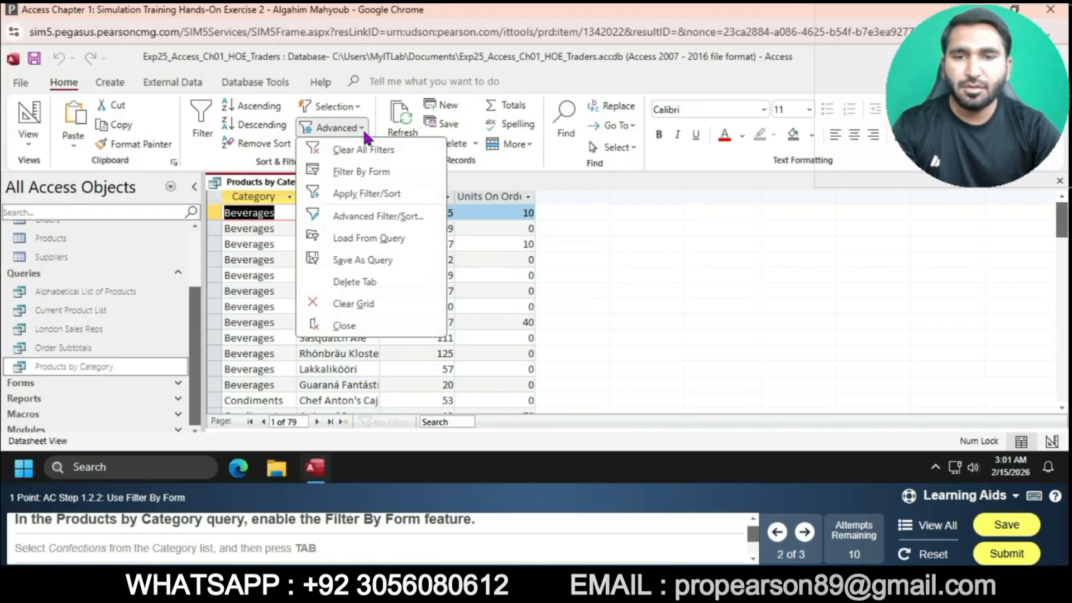
left_click(370, 173)
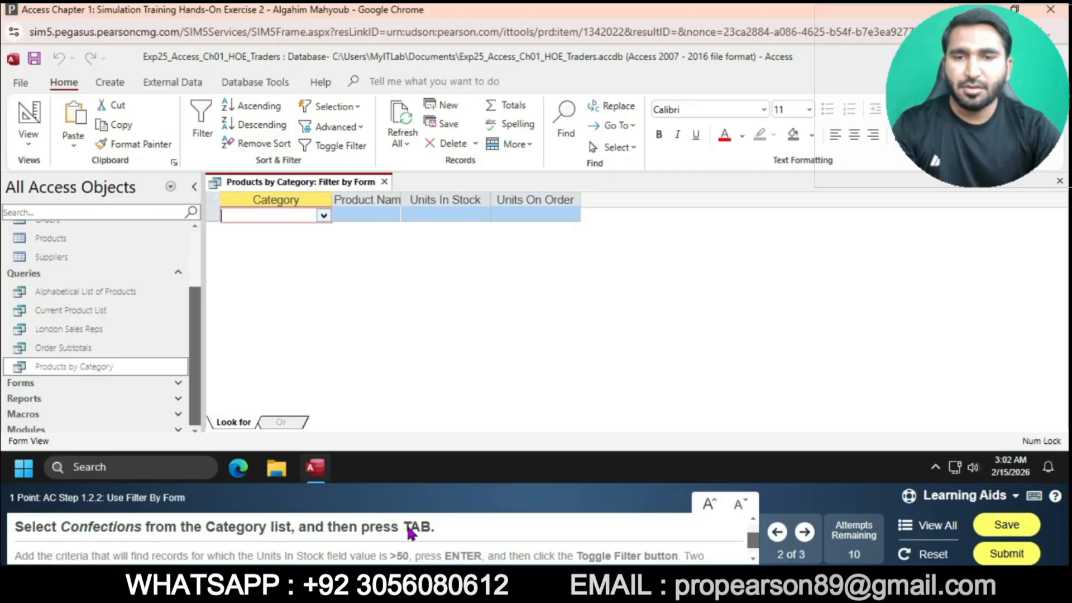
left_click(324, 217)
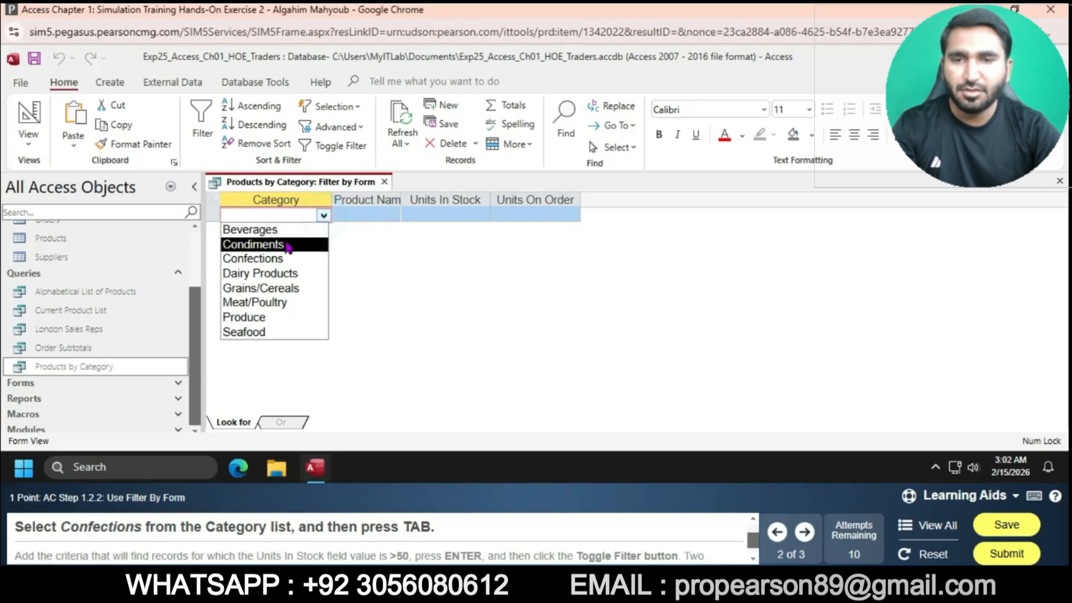
left_click(274, 258)
key("Tab")
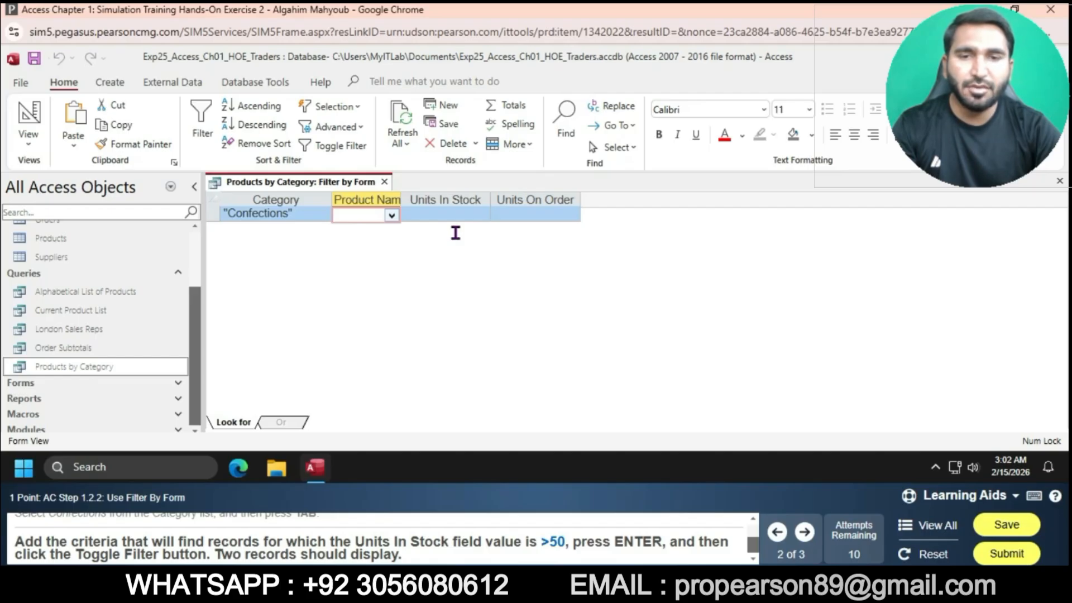
- Enter >50 as the Units In Stock criterion and toggle the filter on
left_click(451, 216)
type(">")
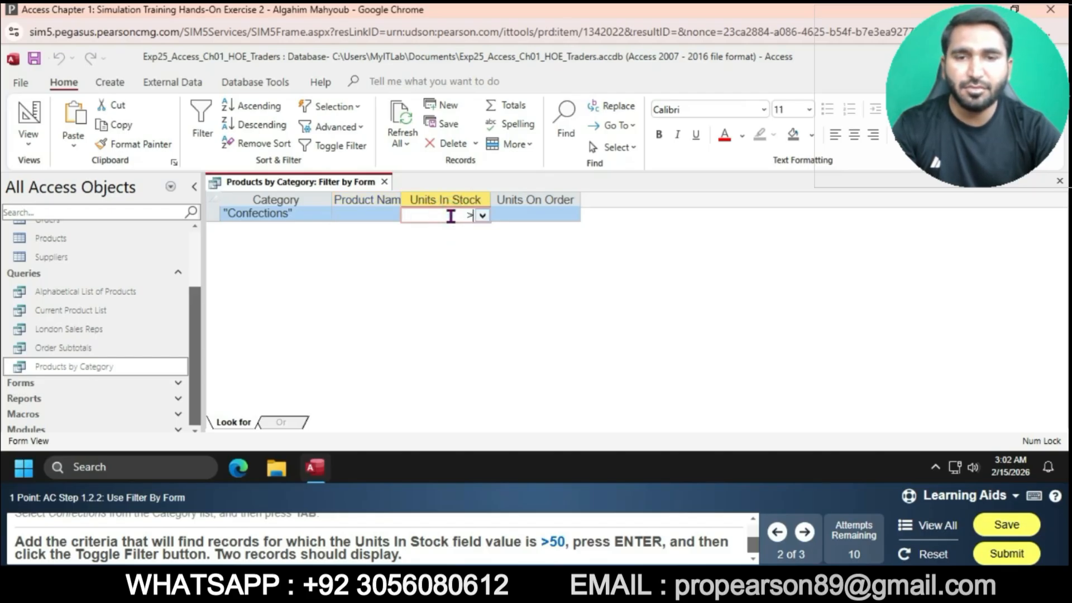
type("50")
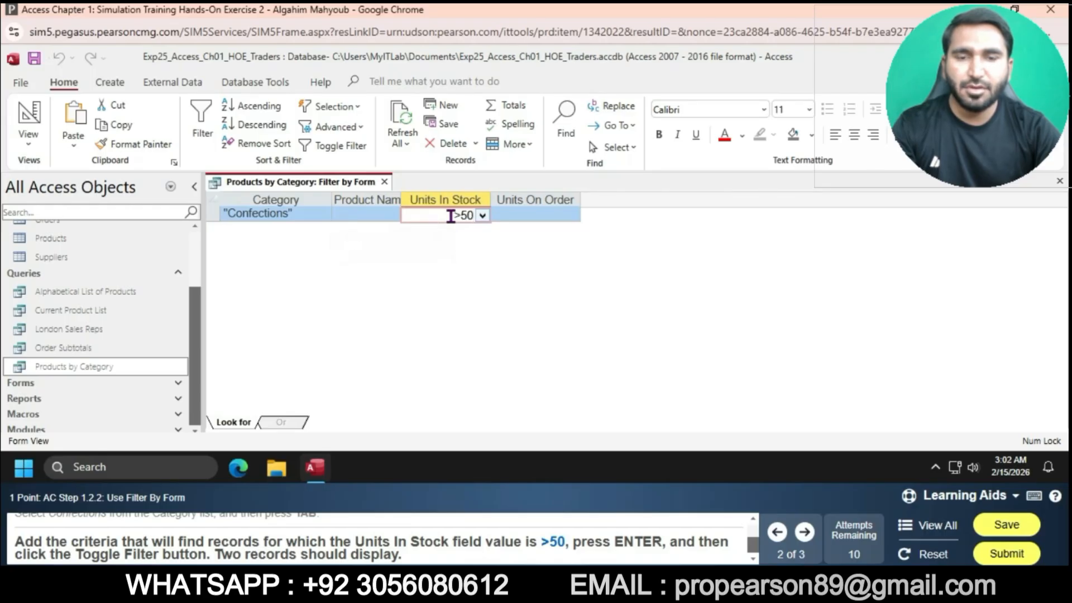
key("Return")
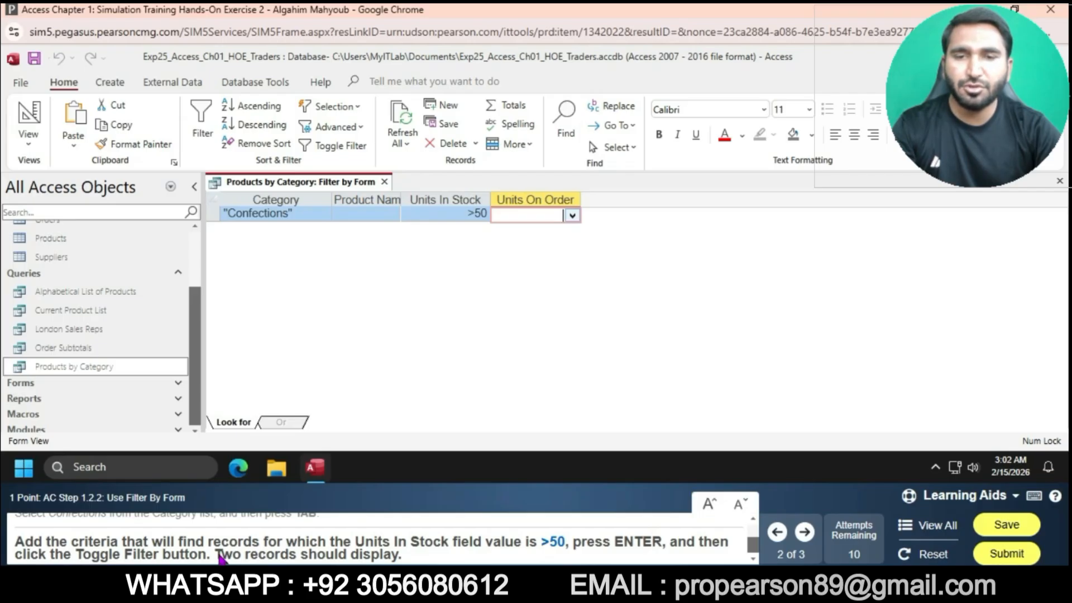
left_click(335, 146)
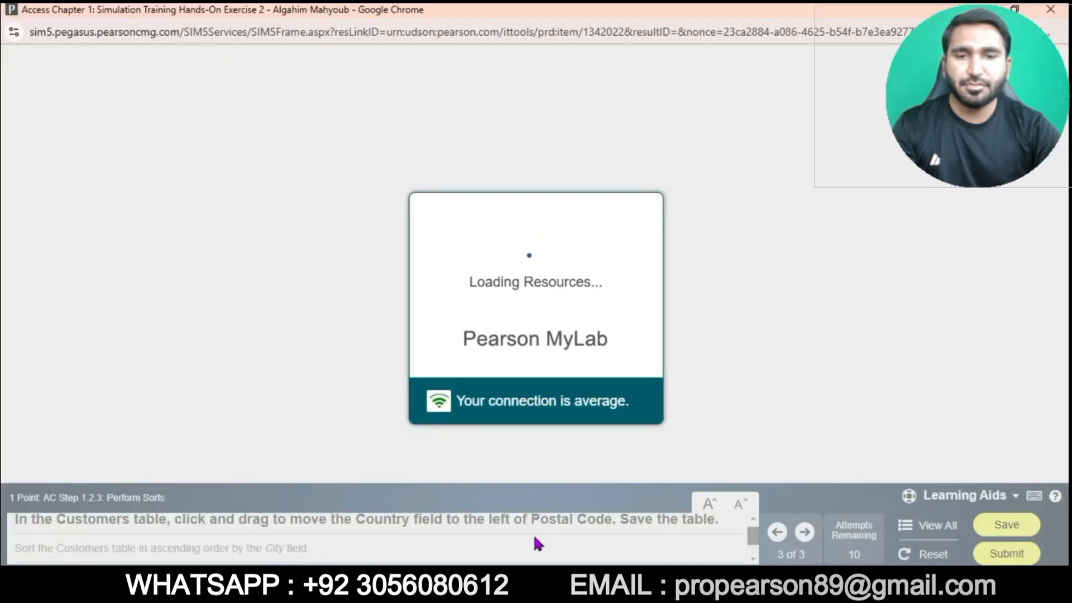
mouse_move(530, 591)
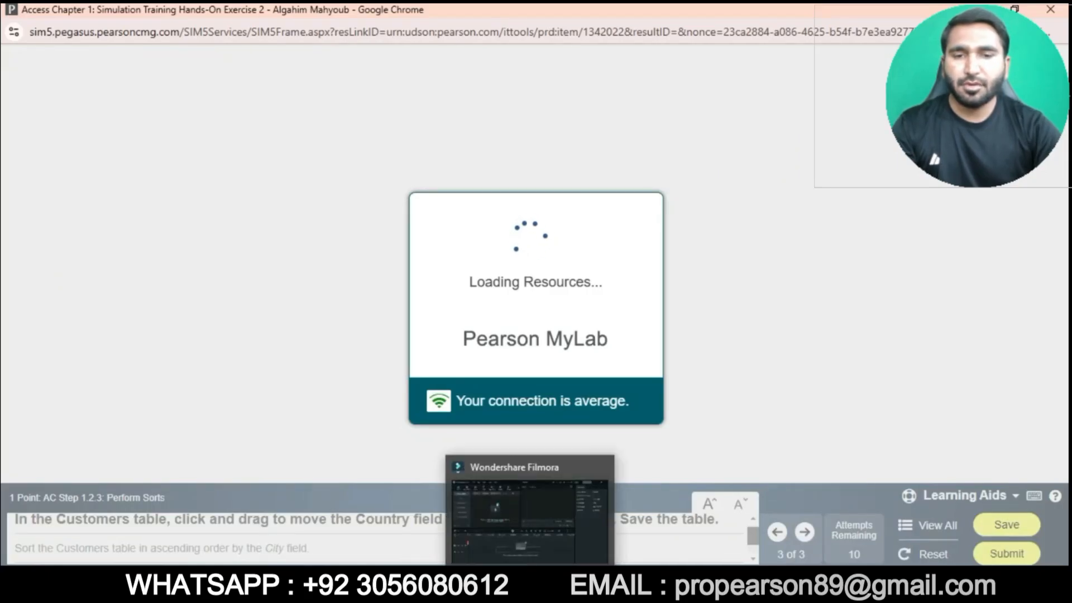